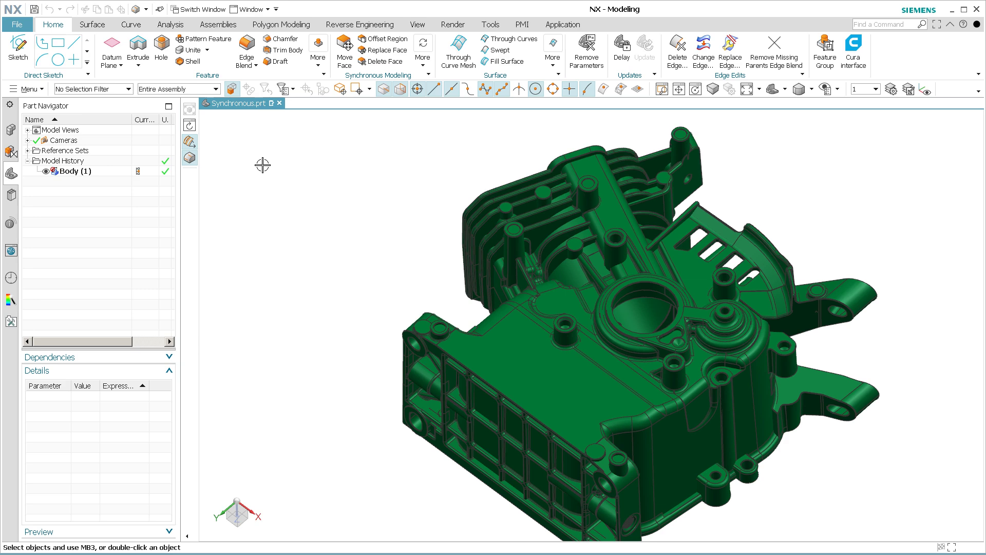
- Show the engine housing in wireframe and compare its edges up close with Reduce Edge Bleed-through on and off
{"action": "right_click_drag", "start_coordinate": [262, 165], "coordinate": [262, 187]}
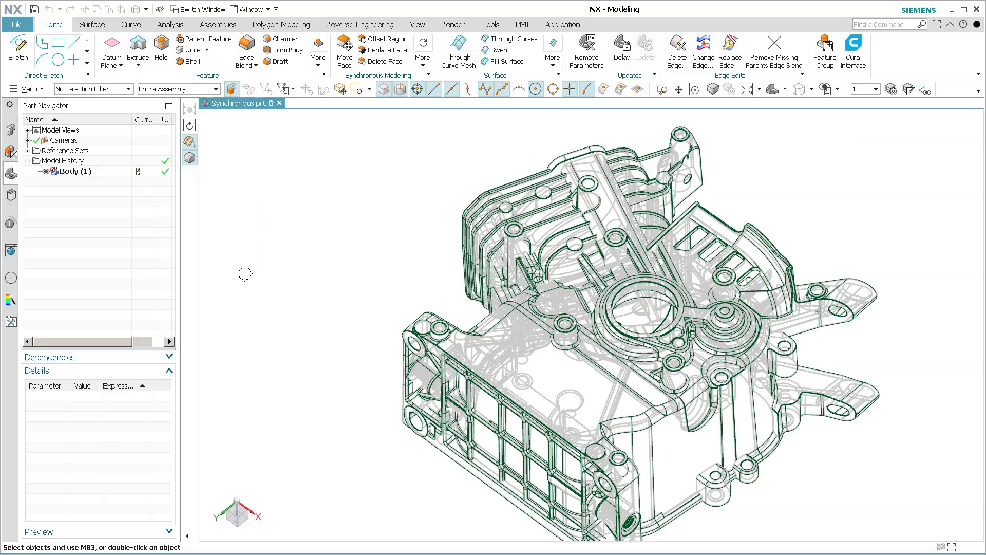
{"action": "scroll", "coordinate": [244, 273], "scroll_direction": "up", "scroll_amount": 8}
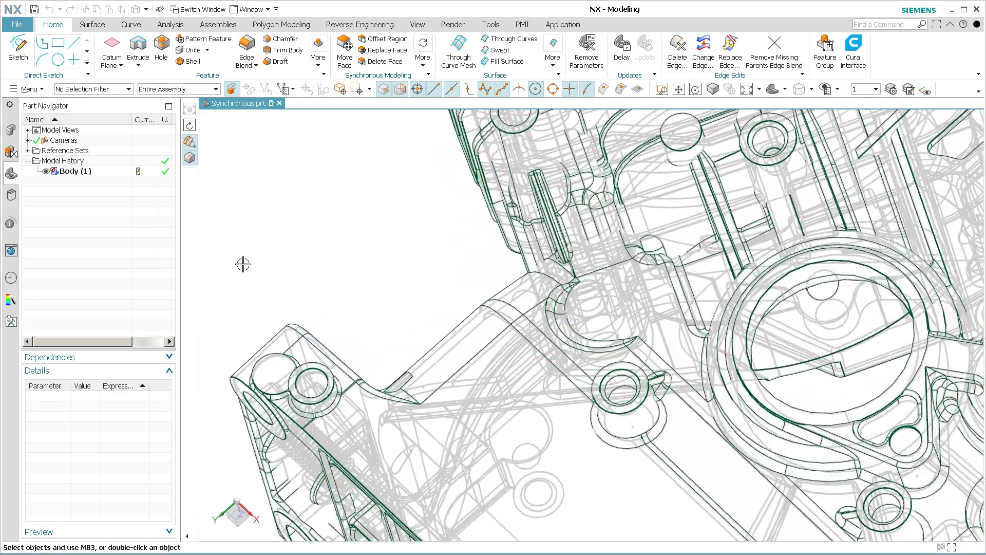
{"action": "scroll", "coordinate": [243, 264], "scroll_direction": "up", "scroll_amount": 8}
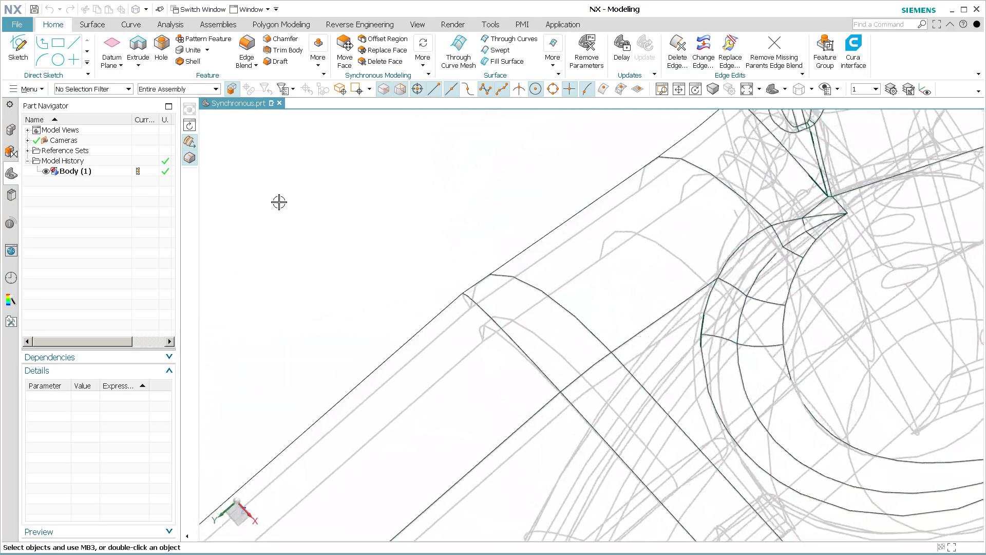
{"action": "left_click", "coordinate": [190, 158]}
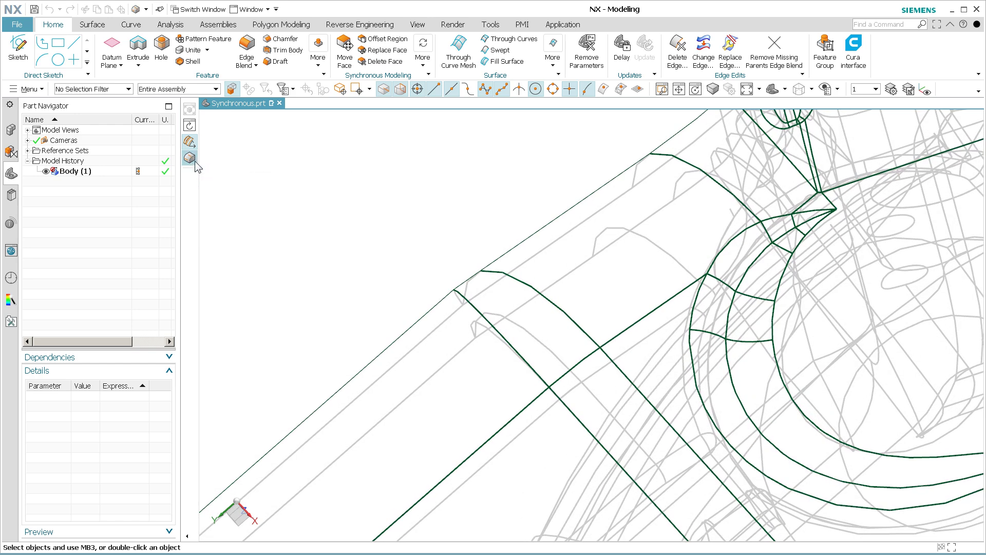
{"action": "middle_click_drag", "start_coordinate": [316, 215], "coordinate": [496, 345]}
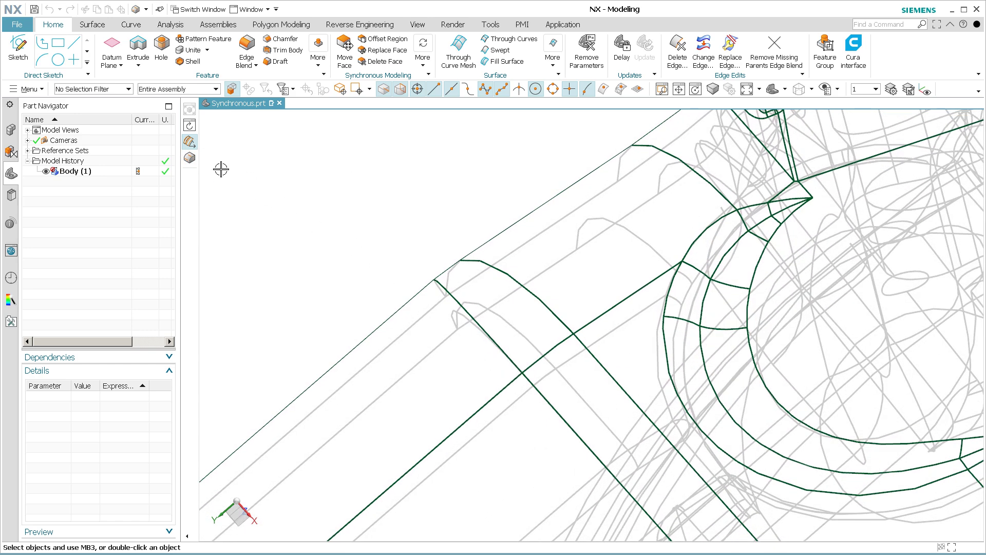
{"action": "left_click", "coordinate": [190, 158]}
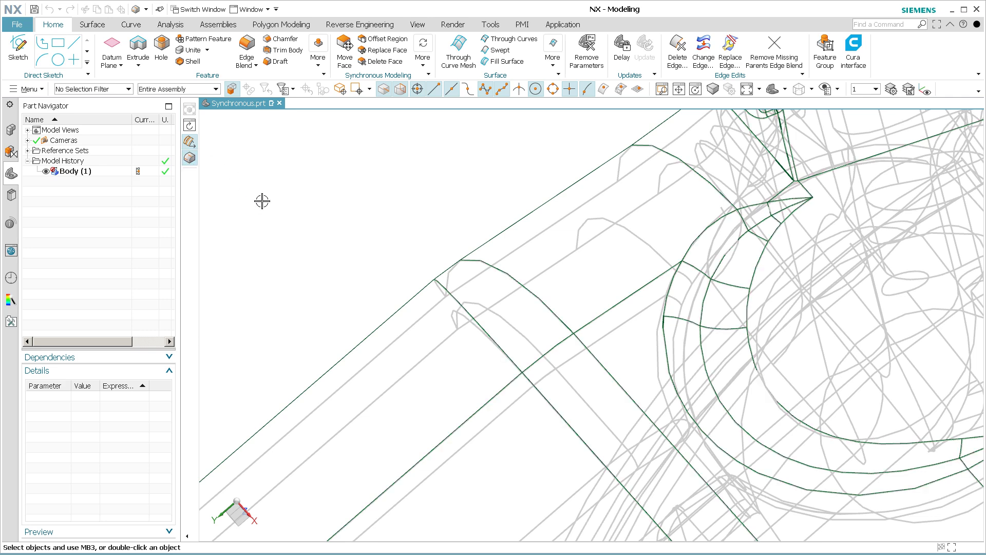
- Return the housing to the shaded with edges display
{"action": "right_click_drag", "start_coordinate": [263, 200], "coordinate": [254, 163]}
{"action": "scroll", "coordinate": [322, 220], "scroll_direction": "down", "scroll_amount": 3}
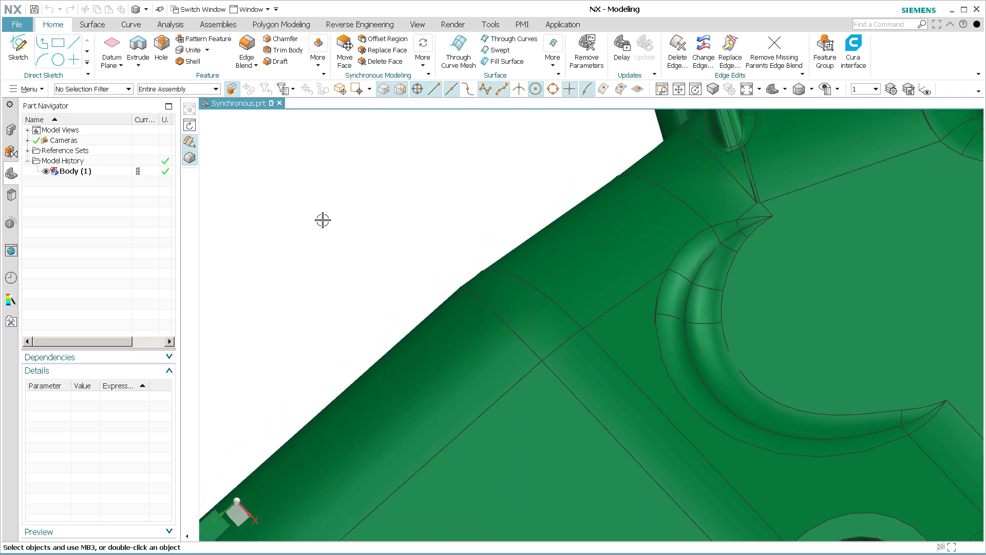
{"action": "scroll", "coordinate": [322, 220], "scroll_direction": "down", "scroll_amount": 5}
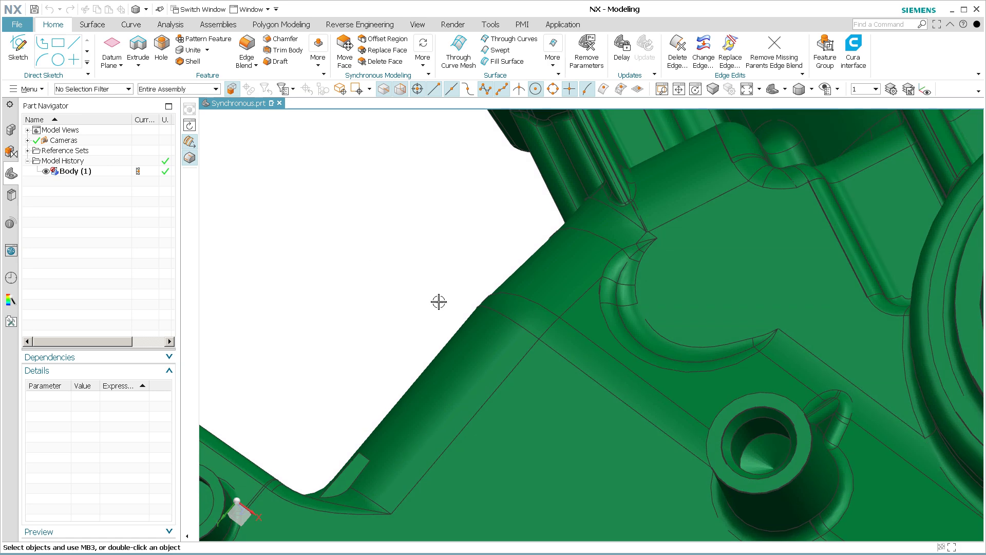
{"action": "left_click", "coordinate": [476, 368]}
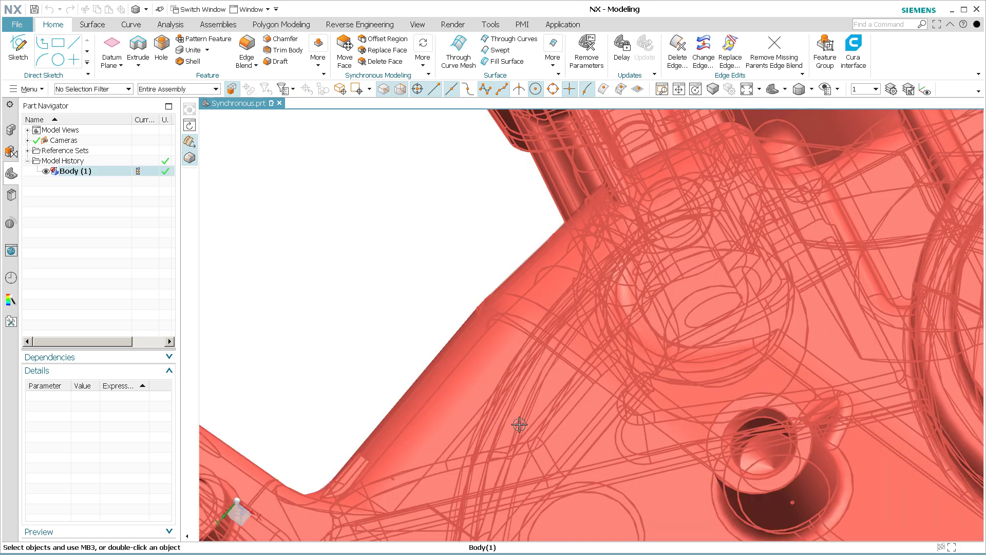
{"action": "left_click", "coordinate": [376, 177]}
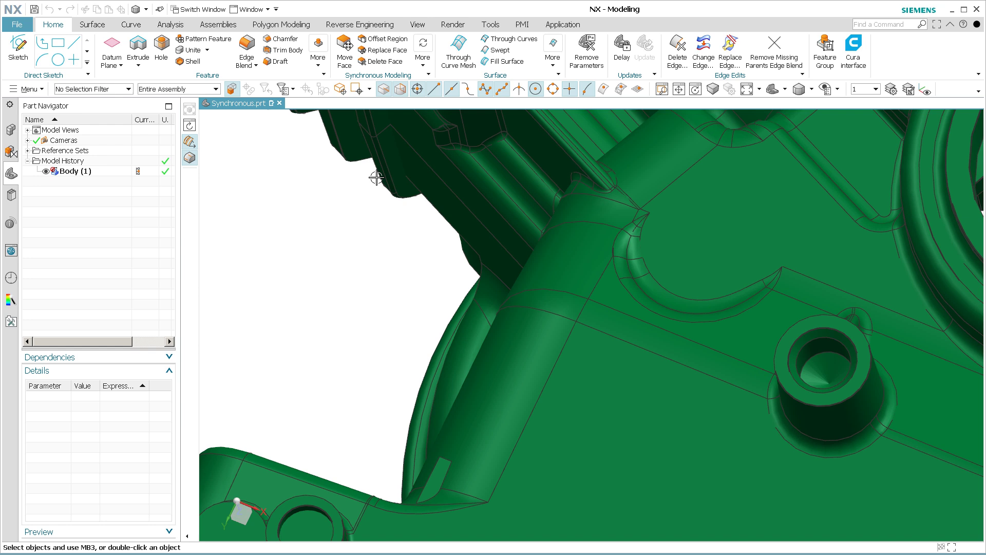
- Toggle Reduce Edge Bleed-through off and on to compare the edge lines on the shaded housing
{"action": "left_click", "coordinate": [192, 155]}
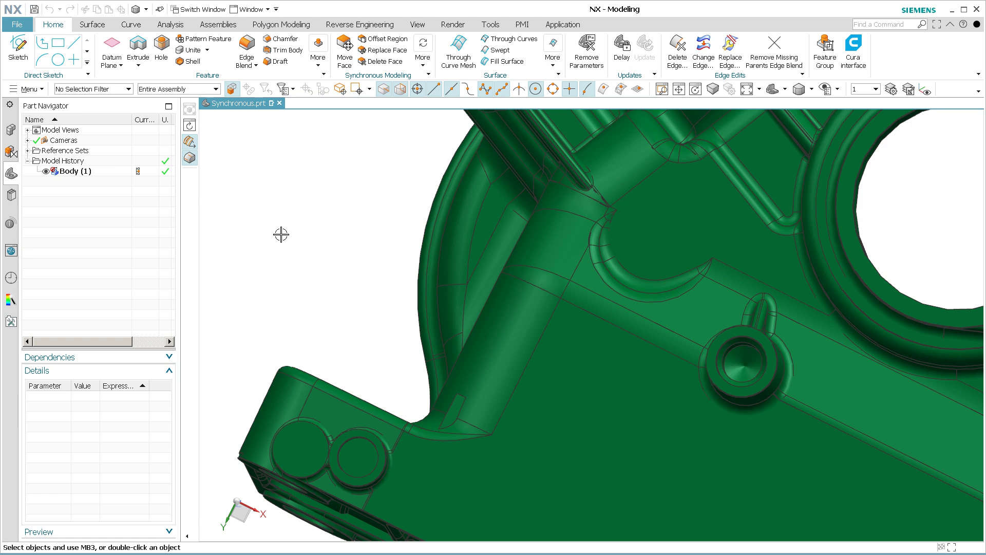
{"action": "left_click", "coordinate": [190, 157]}
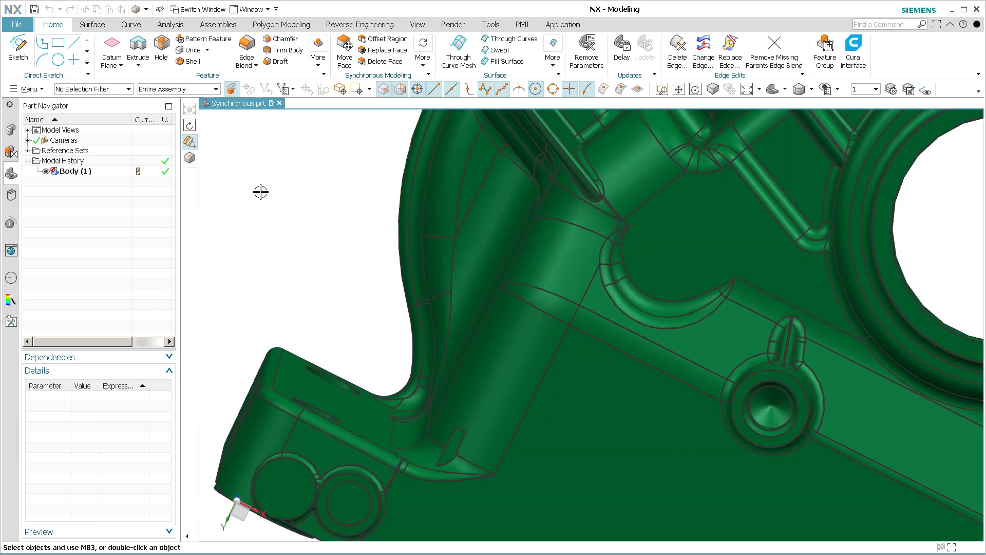
{"action": "left_click", "coordinate": [189, 157]}
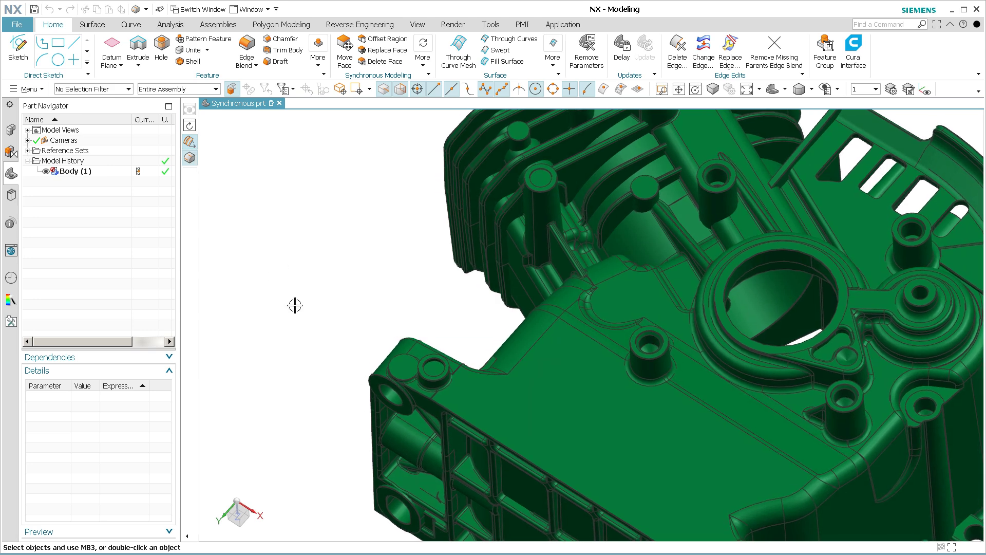
- Compare the housing shaded without edges and shaded with edges, examining the cooling fins and mounting flange
{"action": "right_click", "coordinate": [308, 298]}
{"action": "left_click", "coordinate": [331, 280]}
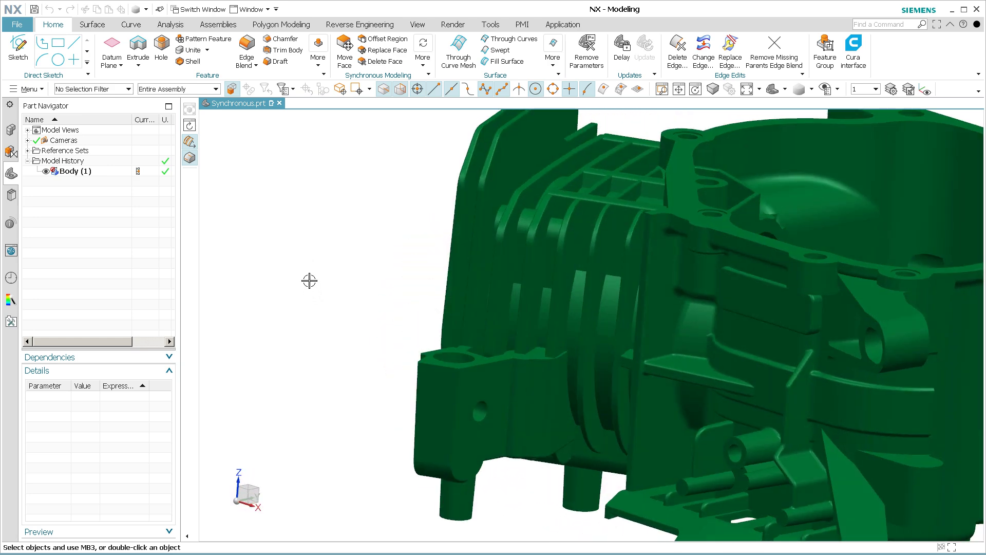
{"action": "right_click", "coordinate": [305, 279]}
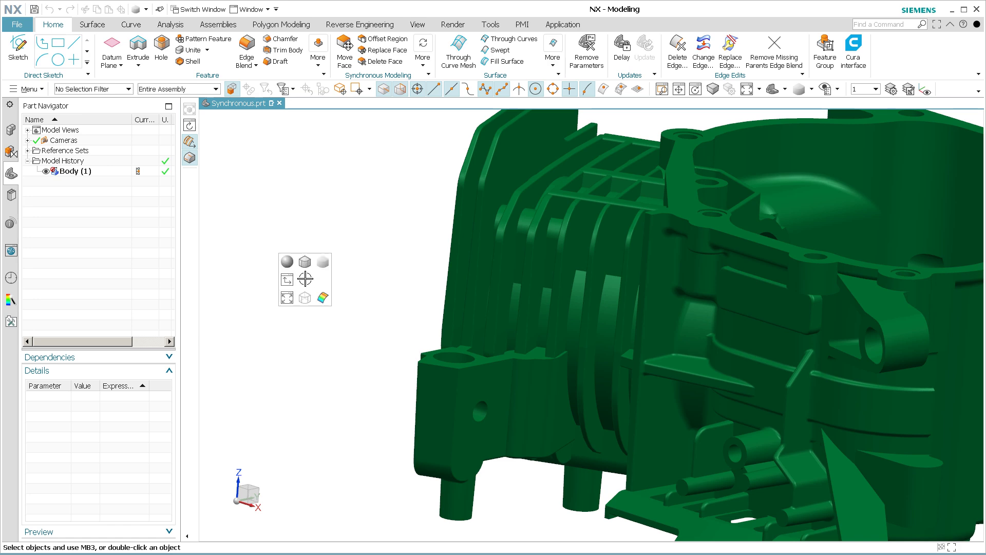
{"action": "left_click", "coordinate": [301, 257]}
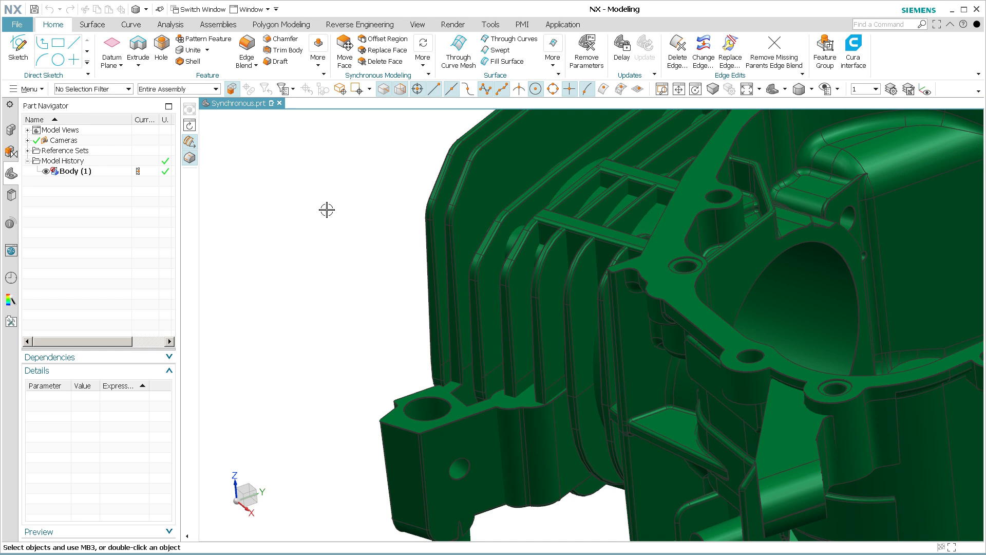
{"action": "middle_click_drag", "start_coordinate": [323, 211], "coordinate": [326, 221]}
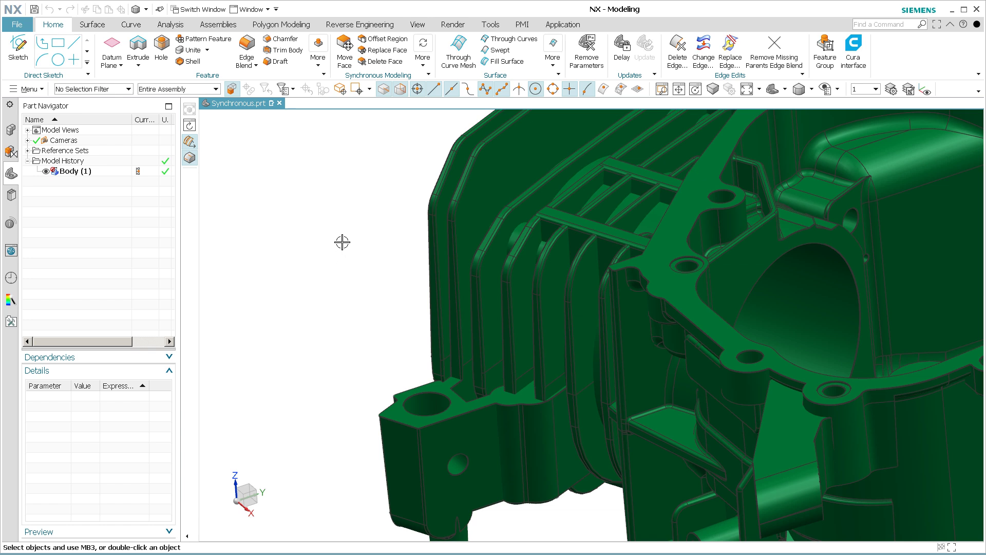
{"action": "mouse_move", "coordinate": [366, 246]}
{"action": "middle_mouse_down"}
{"action": "mouse_move", "coordinate": [456, 183]}
{"action": "mouse_move", "coordinate": [370, 209]}
{"action": "mouse_move", "coordinate": [322, 207]}
{"action": "mouse_move", "coordinate": [346, 224]}
{"action": "mouse_move", "coordinate": [257, 229]}
{"action": "mouse_move", "coordinate": [380, 227]}
{"action": "mouse_move", "coordinate": [388, 247]}
{"action": "mouse_move", "coordinate": [372, 245]}
{"action": "middle_mouse_up"}
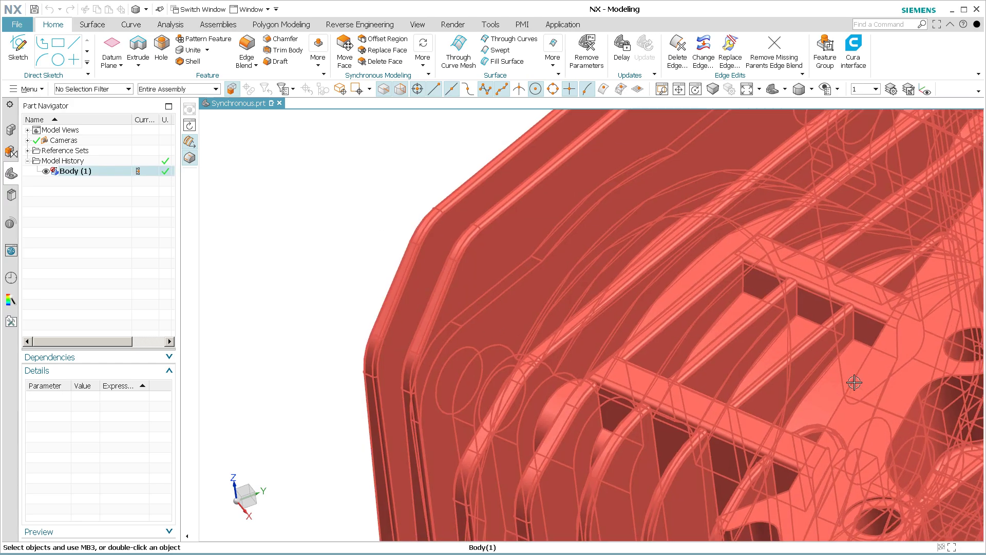
{"action": "mouse_move", "coordinate": [854, 383]}
{"action": "middle_mouse_down"}
{"action": "mouse_move", "coordinate": [825, 420]}
{"action": "mouse_move", "coordinate": [855, 386]}
{"action": "middle_mouse_up"}
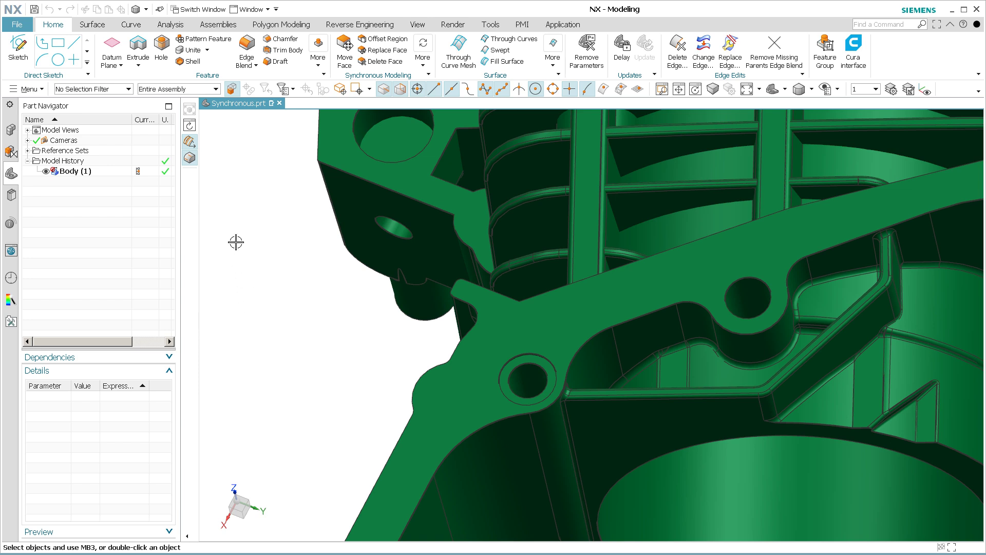
- Hide the housing's smooth edges, compare the display with Reduce Edge Bleed-through on and off, and show the smooth edges again
{"action": "left_click", "coordinate": [190, 144]}
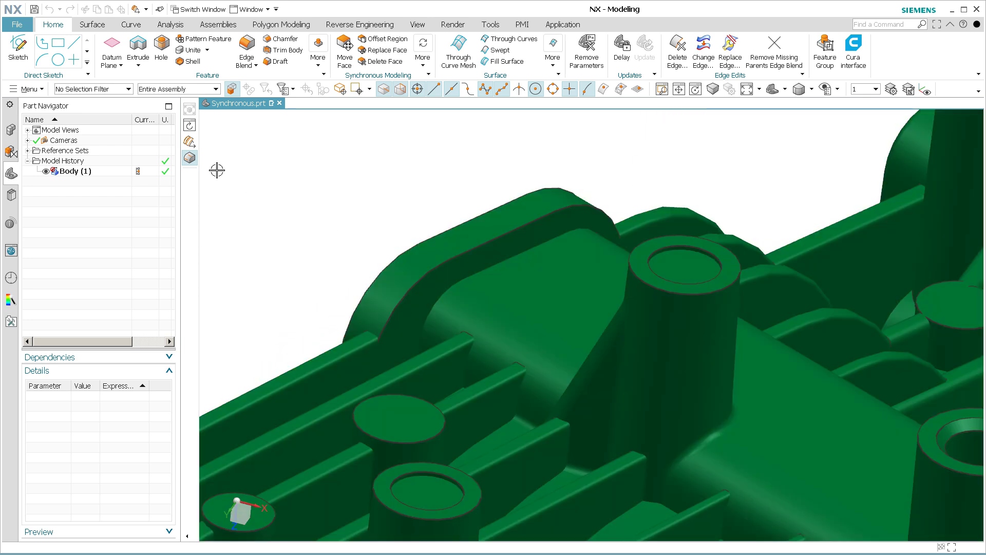
{"action": "left_click", "coordinate": [190, 159]}
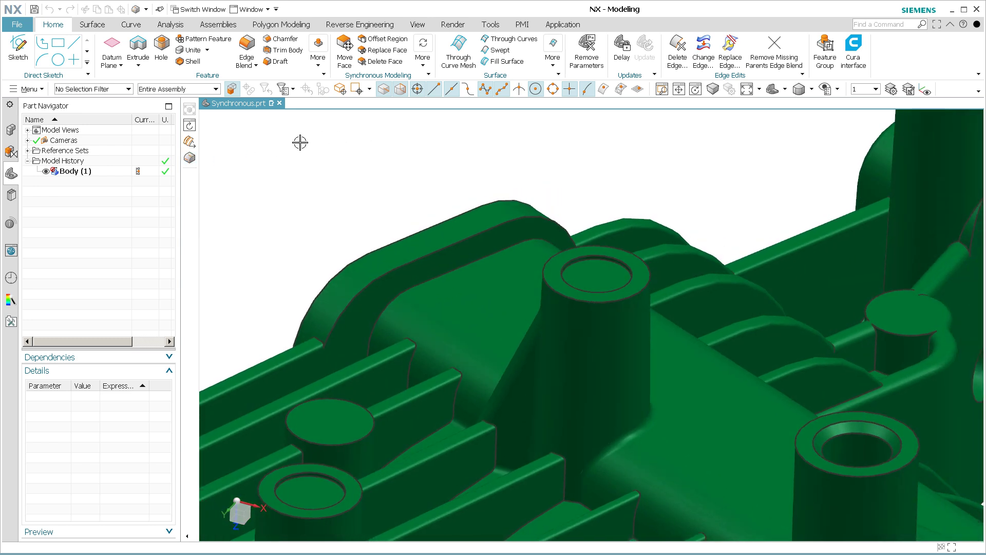
{"action": "left_click", "coordinate": [186, 156]}
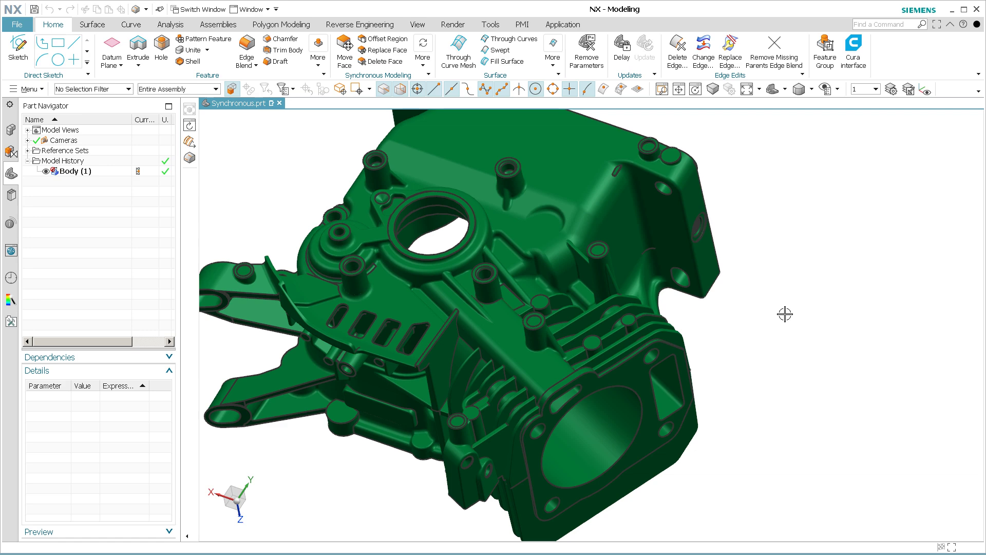
{"action": "middle_click_drag", "start_coordinate": [784, 313], "coordinate": [387, 224]}
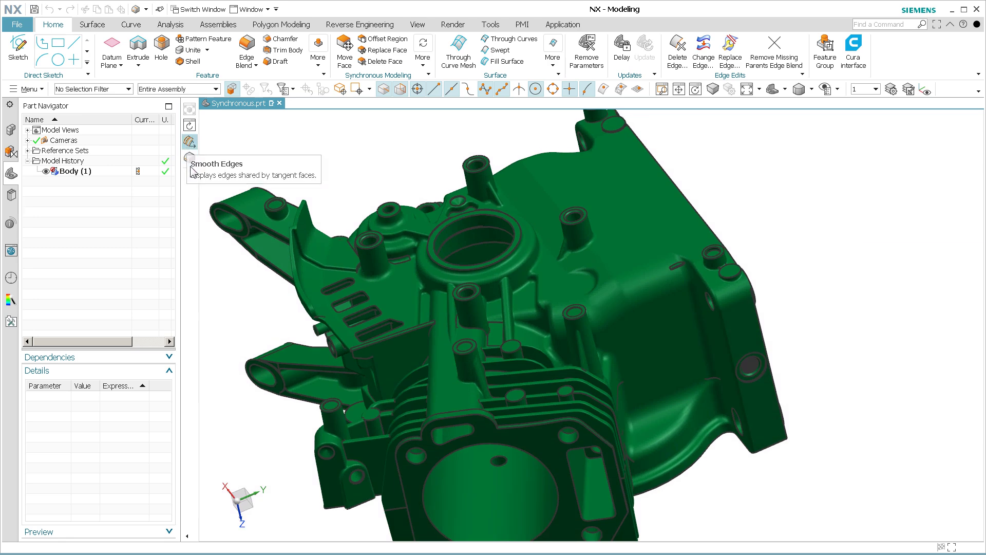
{"action": "left_click", "coordinate": [189, 146]}
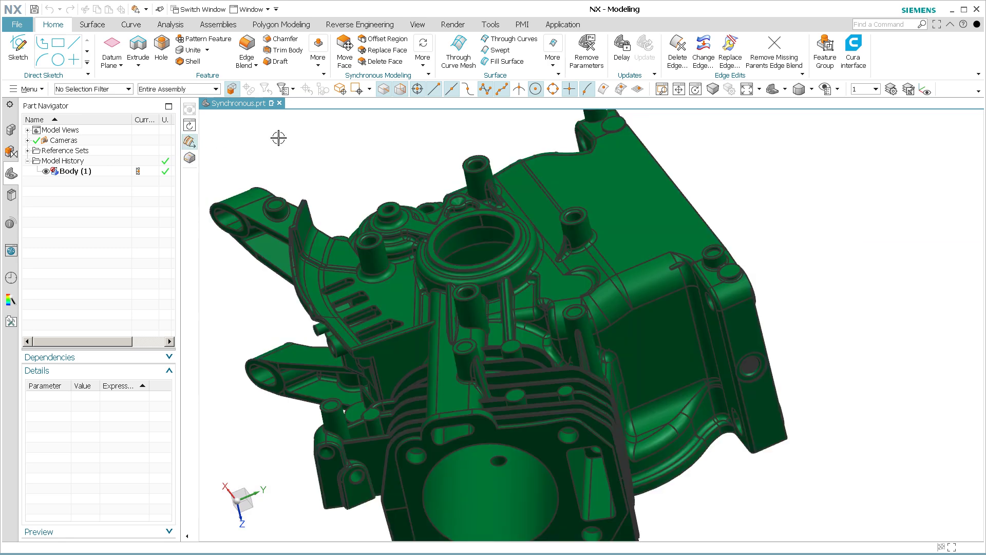
- Edit the object display of the housing's solid body to use a line width of 0.18 mm
{"action": "scroll", "coordinate": [280, 139], "scroll_direction": "up", "scroll_amount": 3}
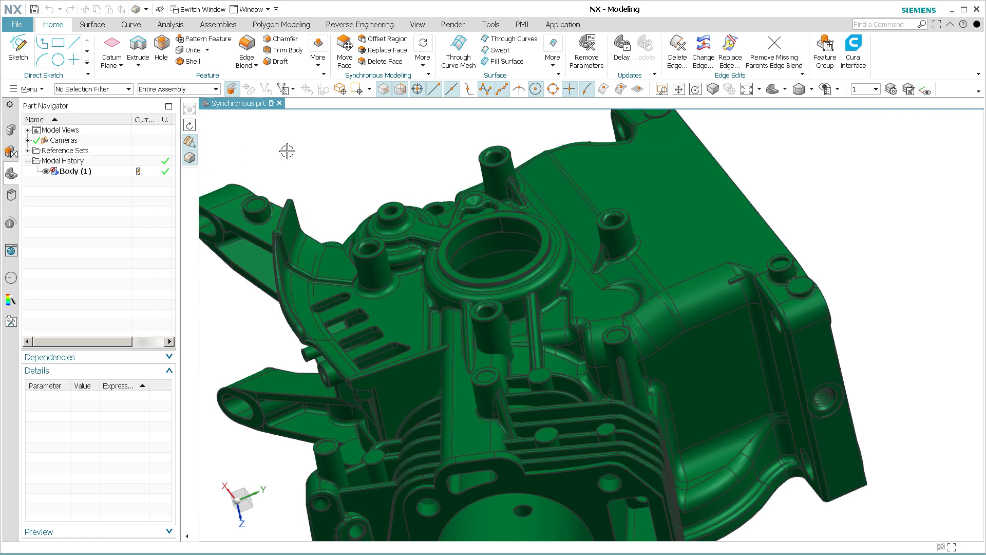
{"action": "scroll", "coordinate": [277, 147], "scroll_direction": "down", "scroll_amount": 3}
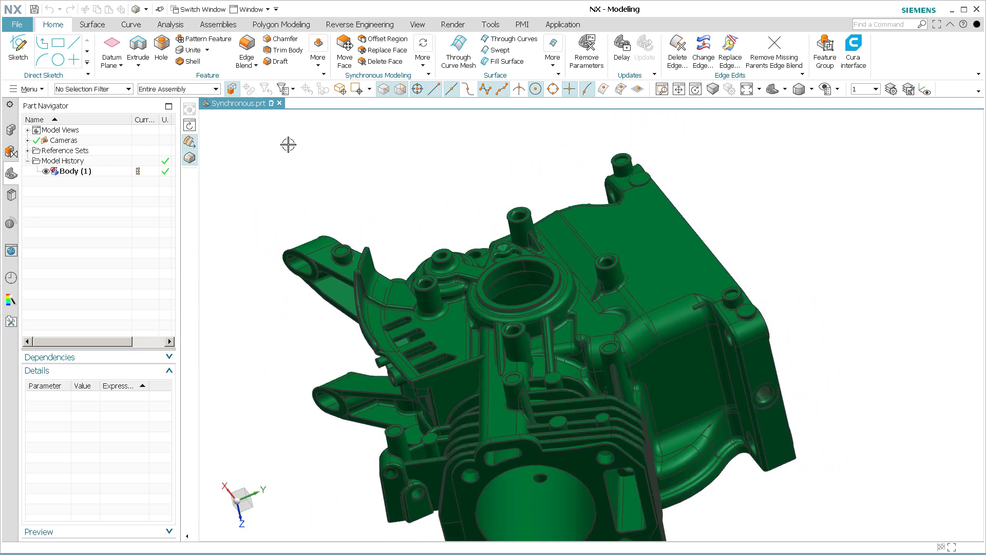
{"action": "key", "text": "ctrl+j"}
{"action": "left_click", "coordinate": [403, 293]}
{"action": "middle_click", "coordinate": [365, 235]}
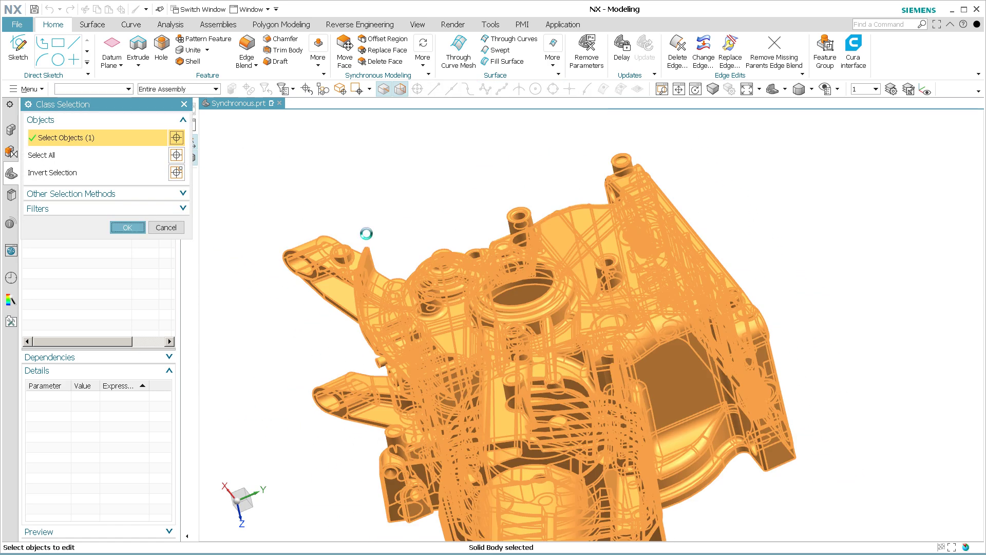
{"action": "left_click", "coordinate": [142, 201]}
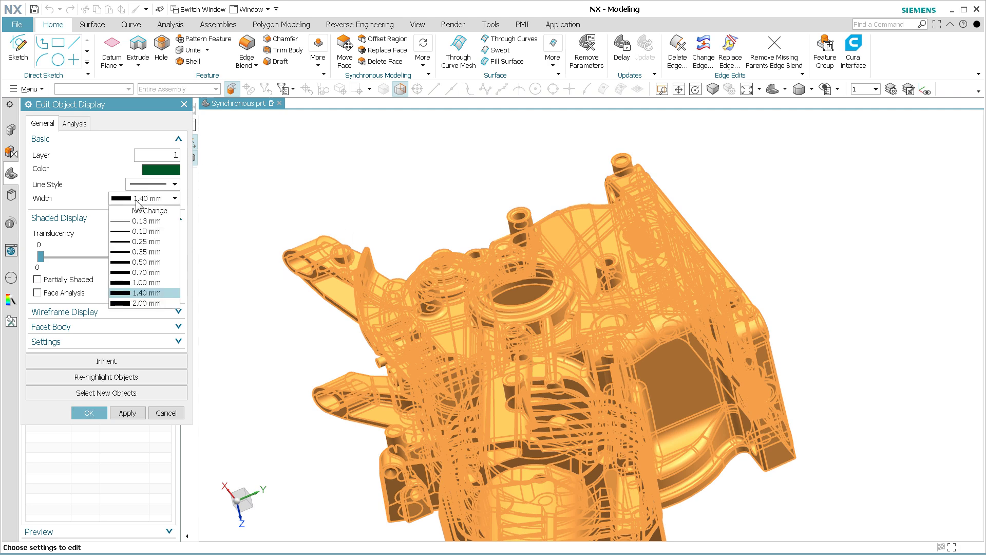
{"action": "left_click", "coordinate": [140, 227]}
{"action": "left_click", "coordinate": [89, 412]}
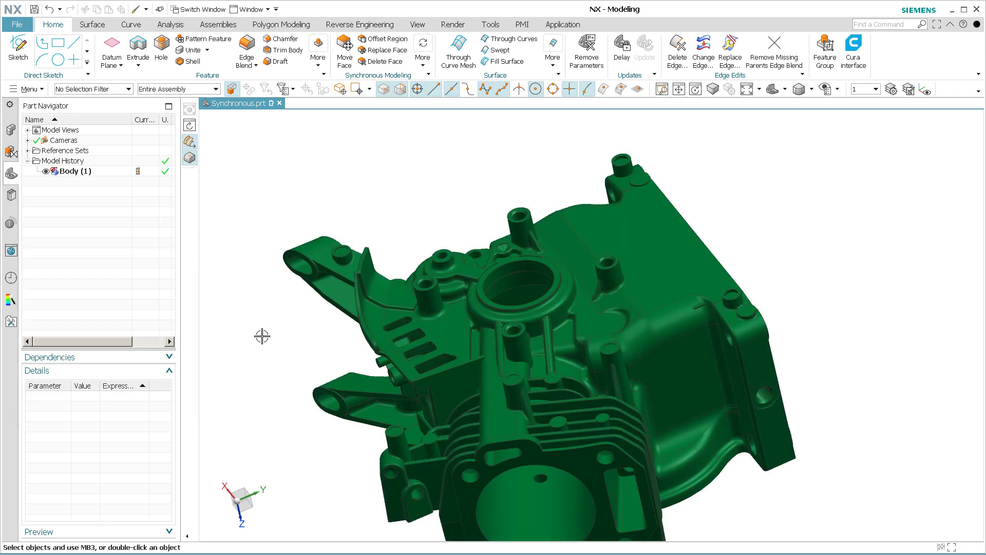
- Examine the thin edge lines around the bosses, ribs and mounting arm, toggling Reduce Edge Bleed-through for comparison
{"action": "scroll", "coordinate": [262, 335], "scroll_direction": "up", "scroll_amount": 5}
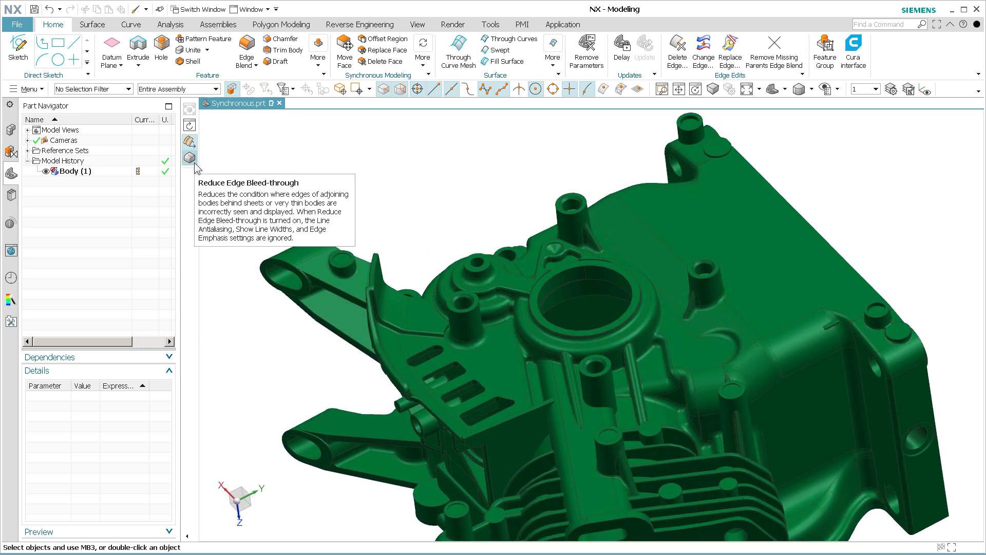
{"action": "middle_click_drag", "start_coordinate": [514, 153], "coordinate": [419, 155]}
{"action": "scroll", "coordinate": [414, 154], "scroll_direction": "up", "scroll_amount": 5}
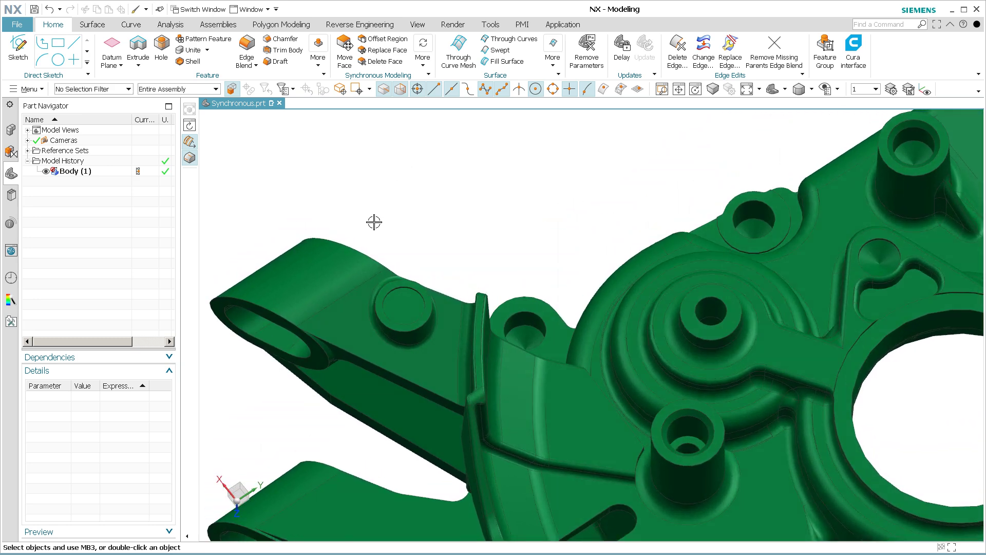
{"action": "middle_click_drag", "start_coordinate": [451, 152], "coordinate": [614, 249]}
{"action": "scroll", "coordinate": [462, 156], "scroll_direction": "up", "scroll_amount": 5}
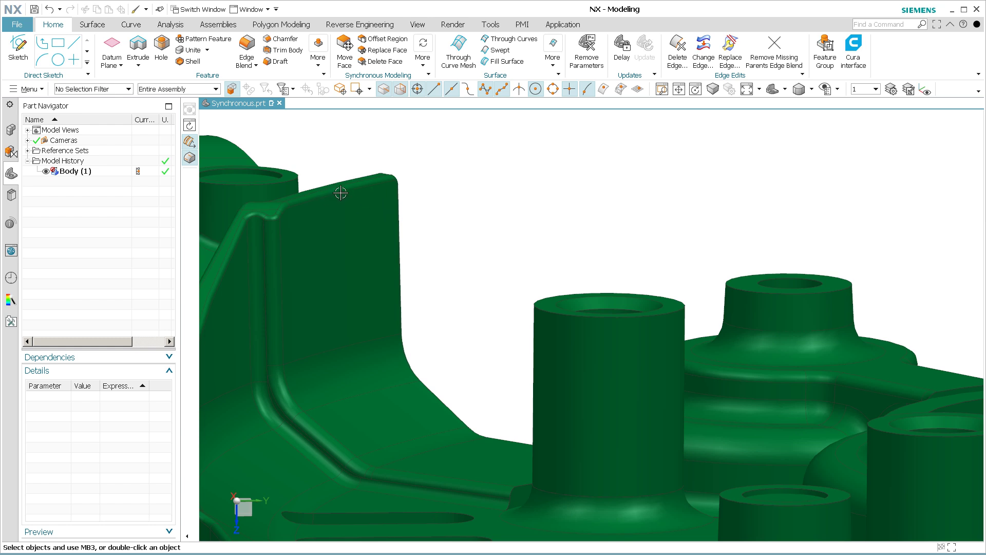
{"action": "mouse_move", "coordinate": [470, 185]}
{"action": "middle_mouse_down"}
{"action": "mouse_move", "coordinate": [464, 159]}
{"action": "mouse_move", "coordinate": [481, 187]}
{"action": "middle_mouse_up"}
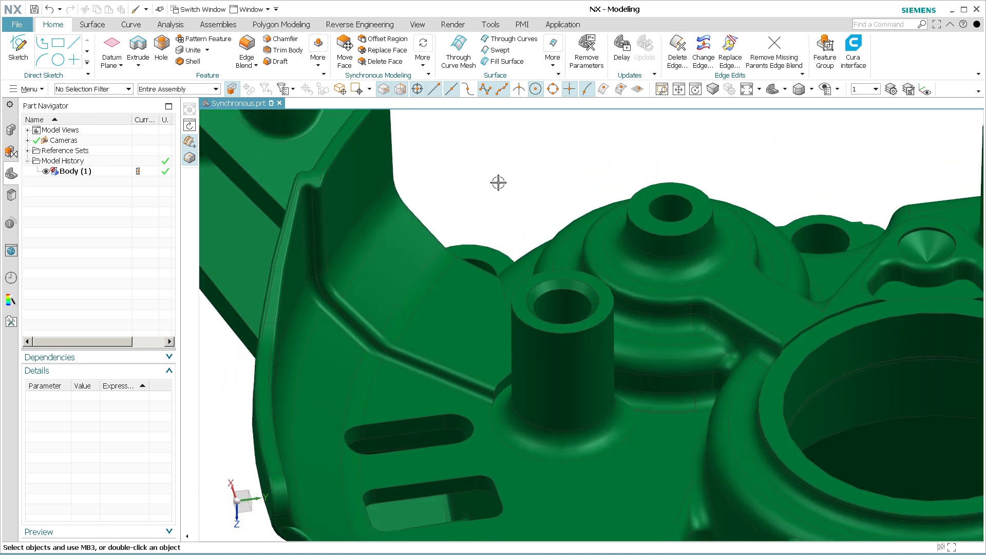
{"action": "middle_click_drag", "start_coordinate": [498, 185], "coordinate": [308, 173]}
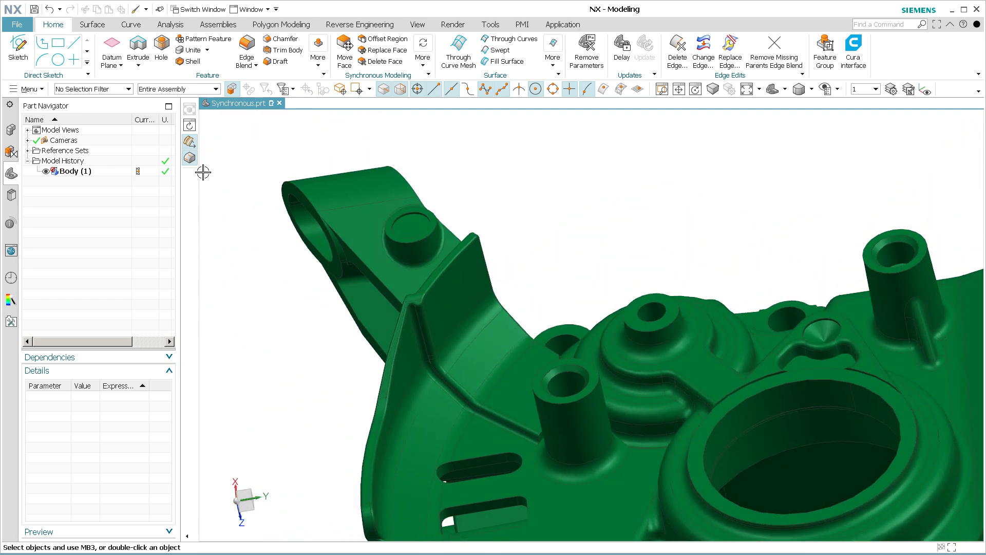
{"action": "left_click", "coordinate": [190, 159]}
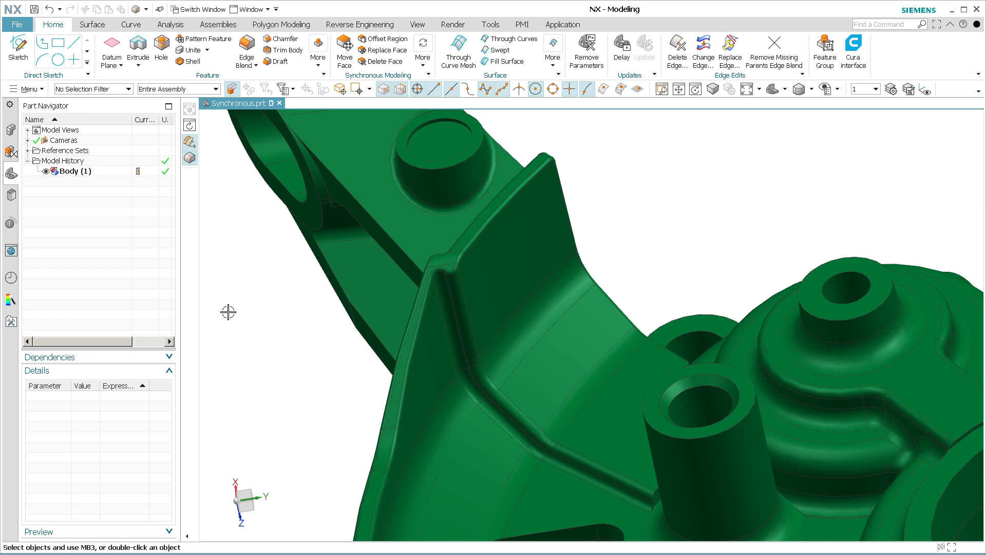
{"action": "scroll", "coordinate": [246, 299], "scroll_direction": "down", "scroll_amount": 2}
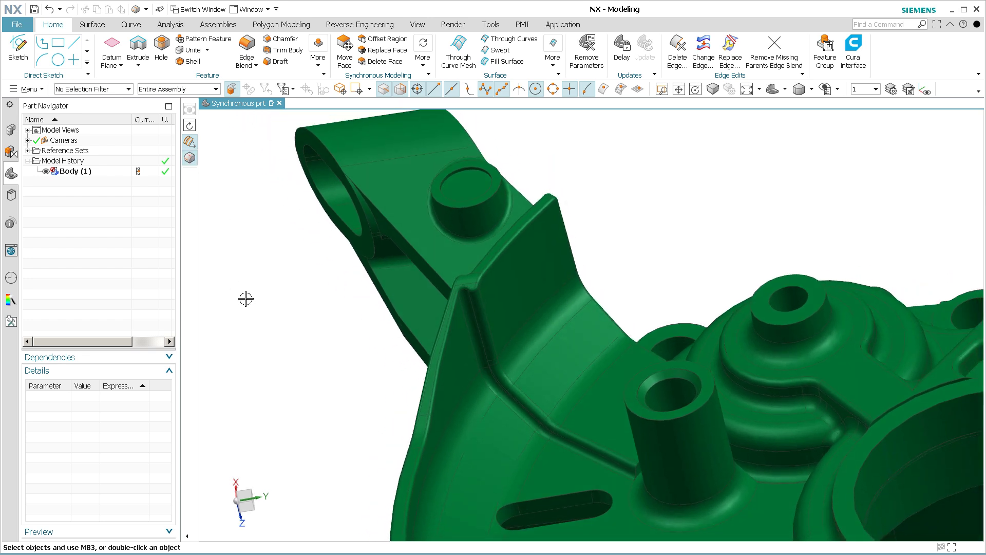